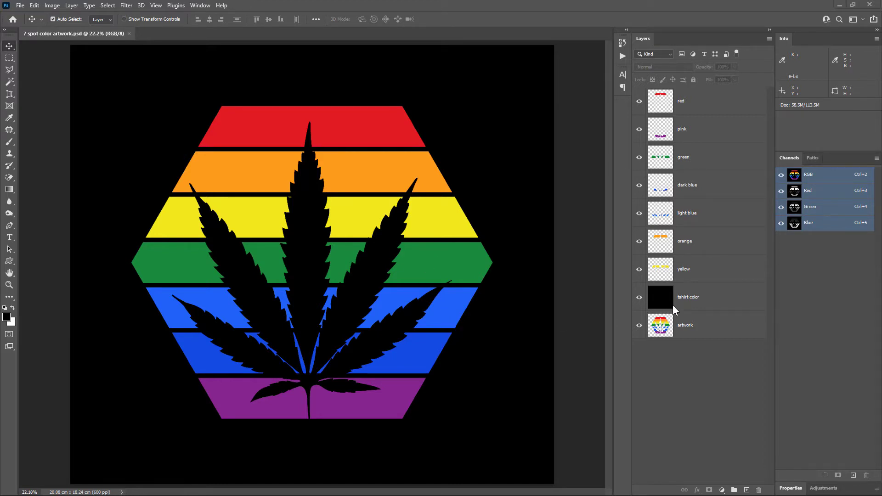
Make the artwork layer the active layer in the Layers panel
ctrl+click(667, 329)
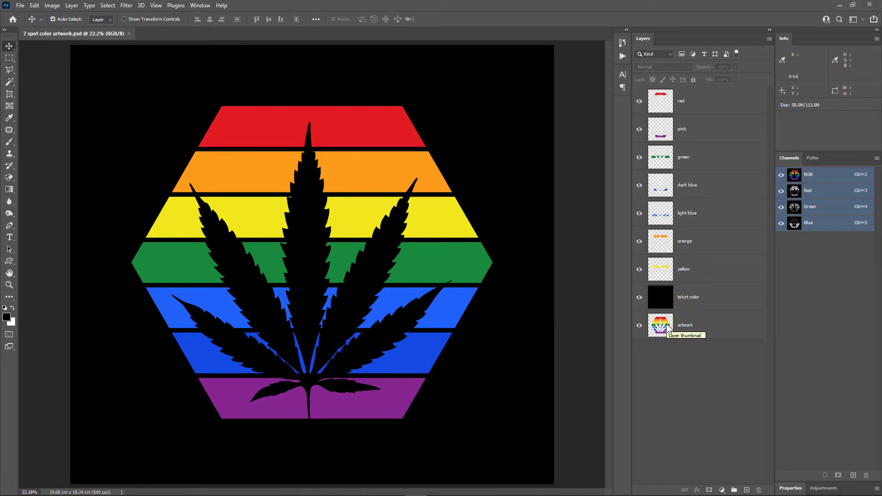
click(667, 328)
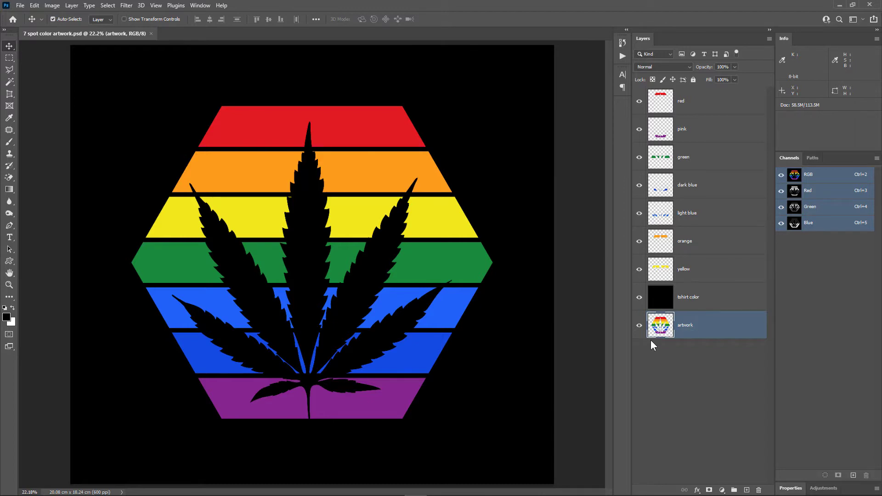
Ctrl+click the artwork layer thumbnail to load its pixels as a selection
key(ctrl)
ctrl+click(661, 326)
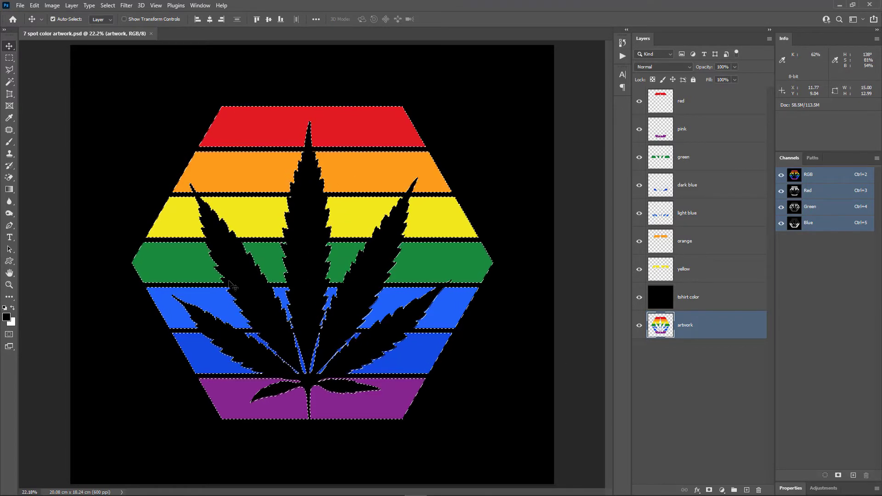
Add a layer named 'underbase white' above tshirt color, briefly hiding then reshowing the separations
click(698, 289)
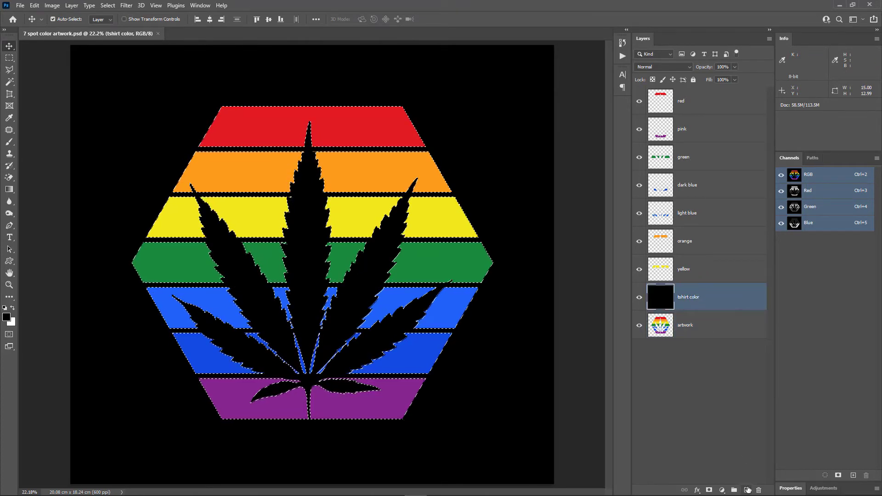
click(746, 491)
double_click(697, 297)
text(underbase)
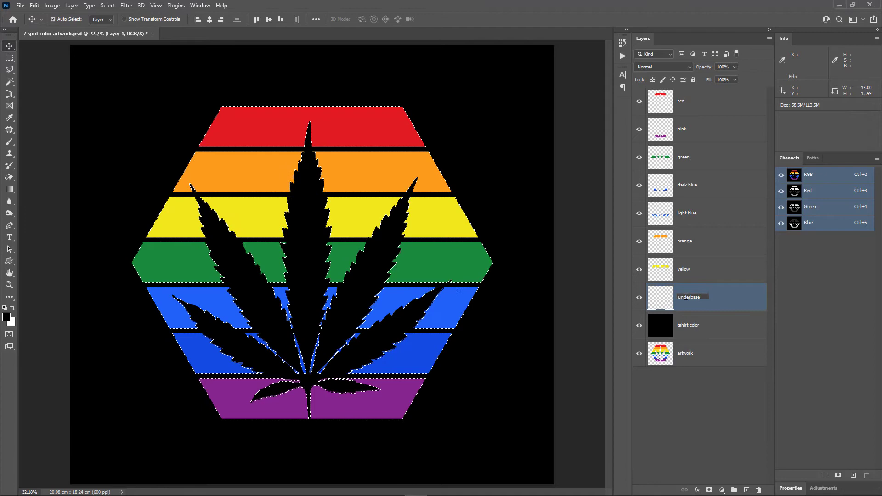
text( white)
key(Return)
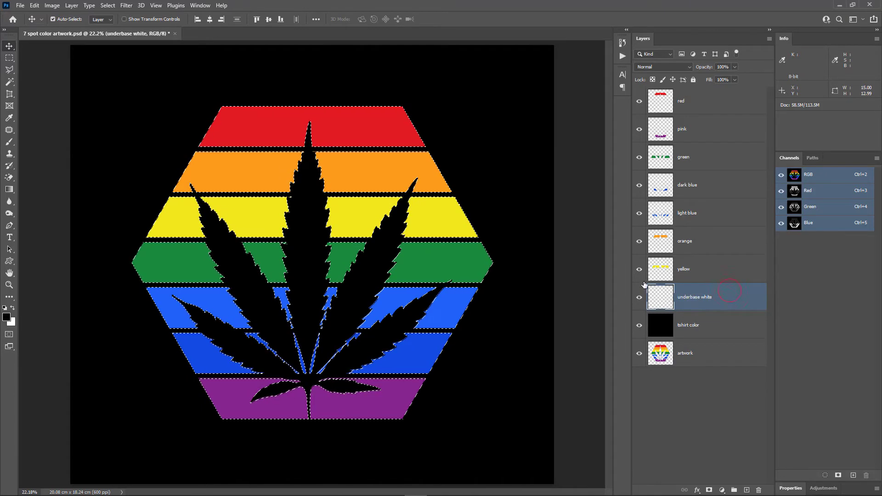
drag(640, 269, 638, 101)
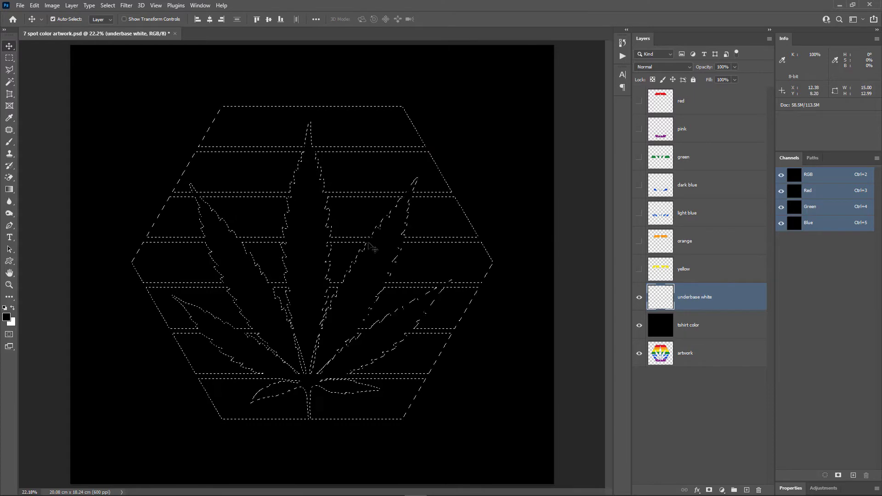
drag(639, 238, 639, 101)
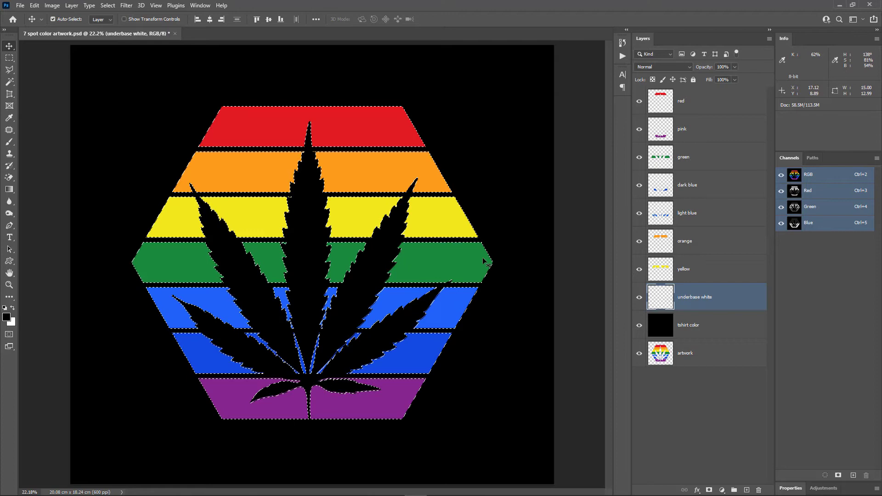
scroll(463, 274, up, 2)
scroll(434, 190, up, 1)
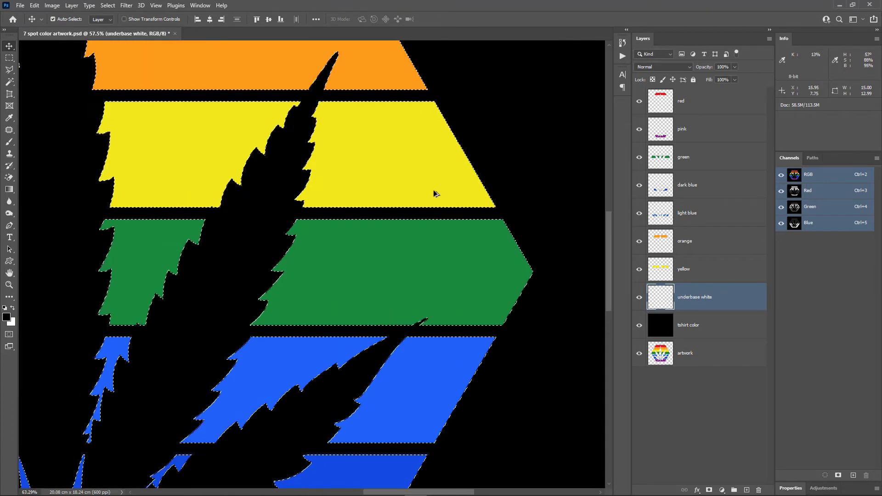
scroll(433, 189, up, 1)
scroll(434, 190, up, 1)
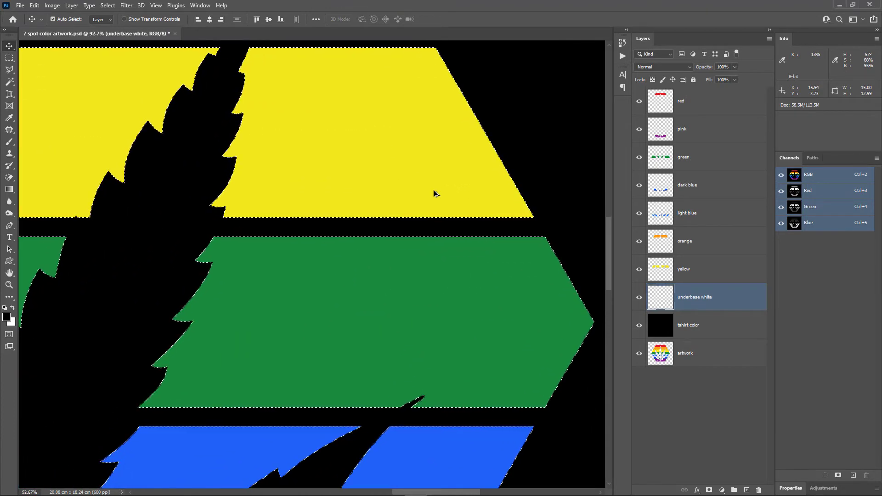
Contract the artwork selection by 4 pixels using Select > Modify > Contract
click(109, 5)
mouse_move(116, 145)
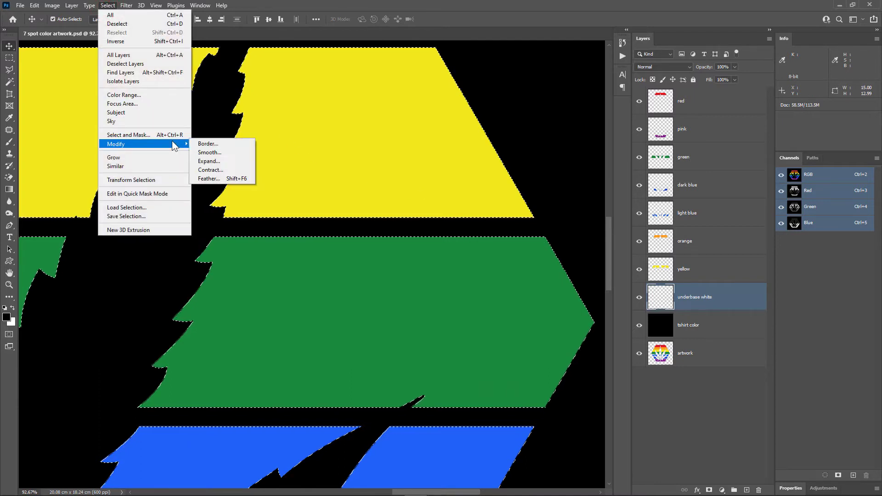
click(223, 167)
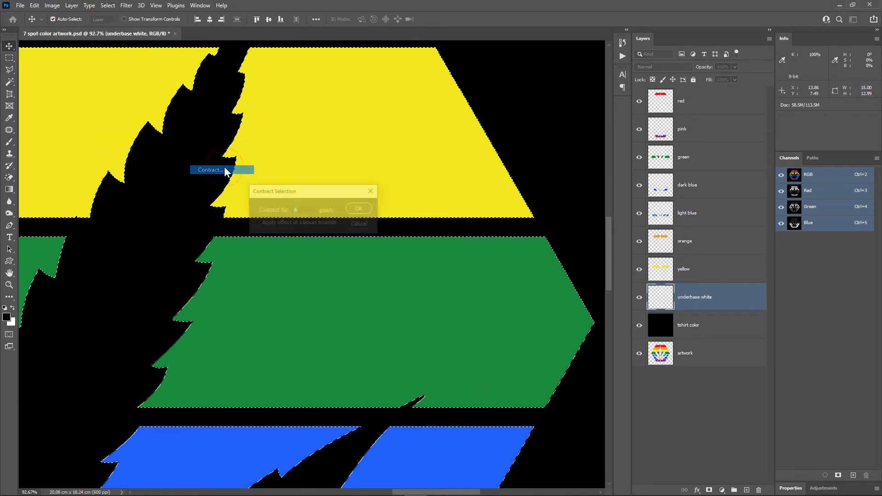
click(310, 210)
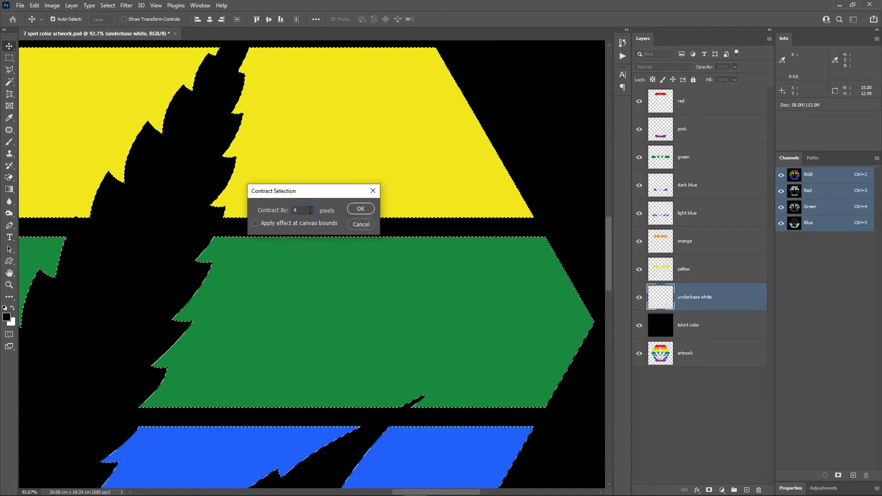
text(4)
click(364, 210)
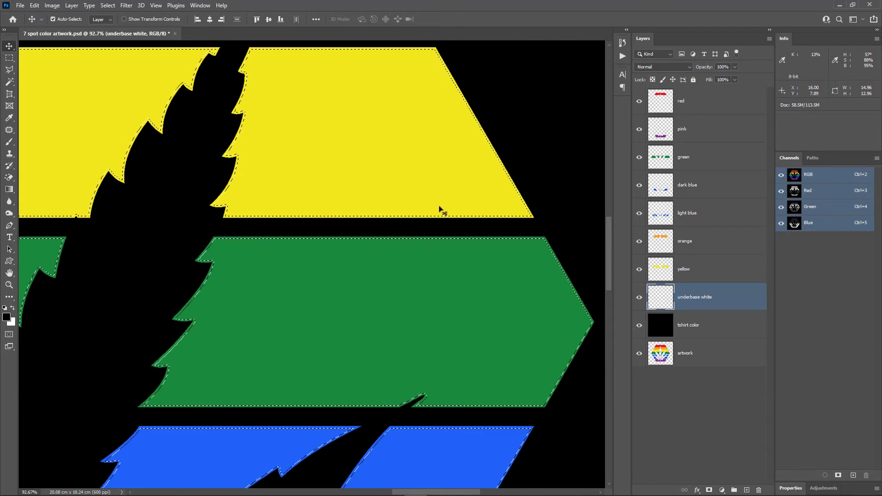
Hide the upper colour separation layers and make underbase white the active layer
click(690, 268)
click(639, 269)
click(639, 241)
click(639, 128)
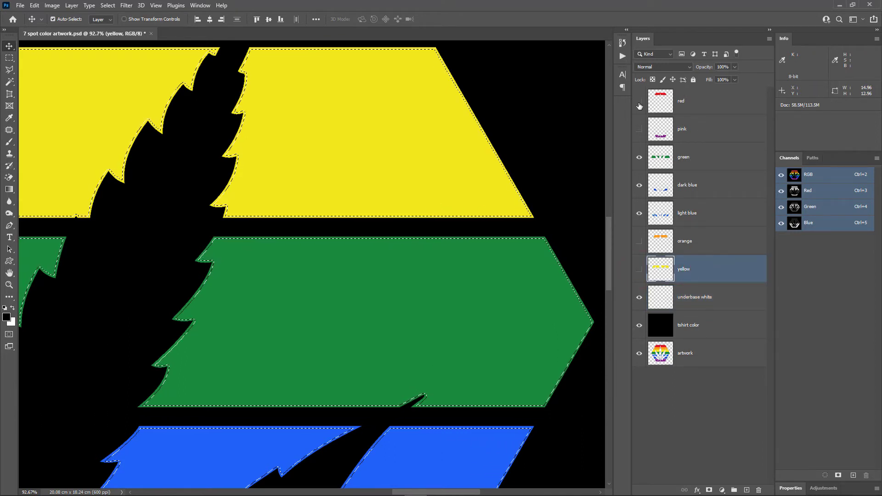
drag(639, 157, 637, 238)
click(660, 301)
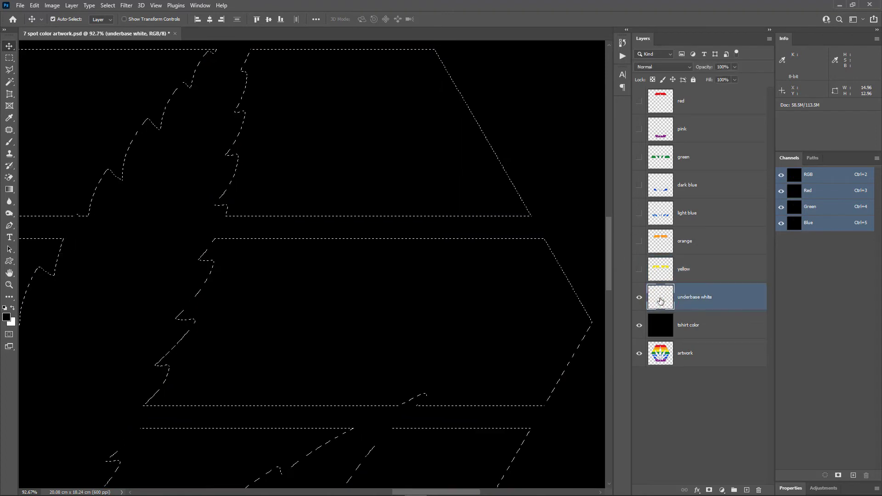
Fill the selection with White via Edit > Fill, then deselect with Ctrl+D
click(33, 5)
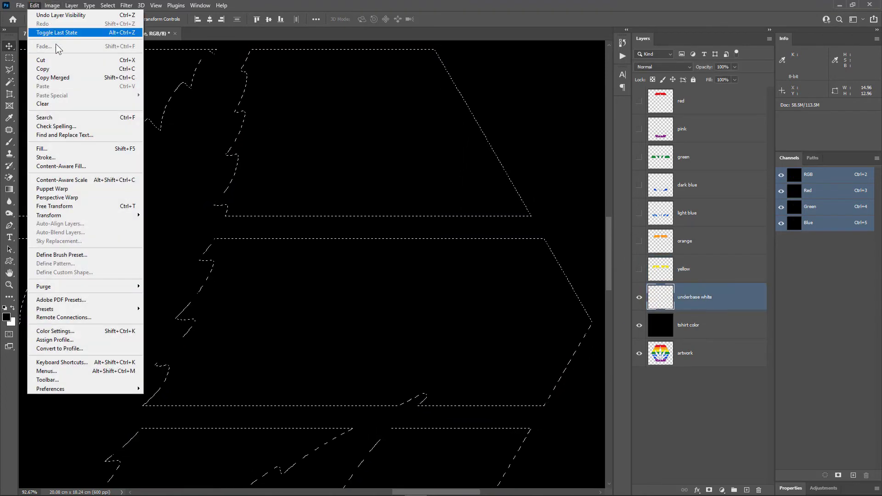
click(68, 146)
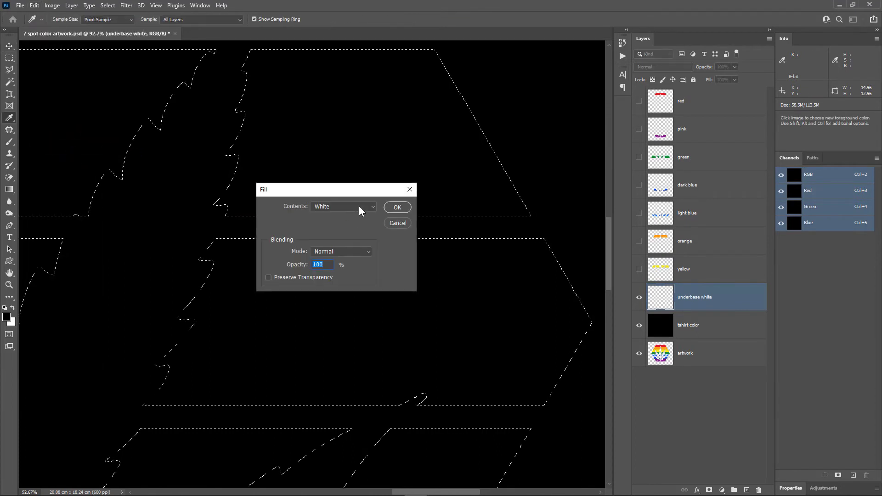
click(359, 206)
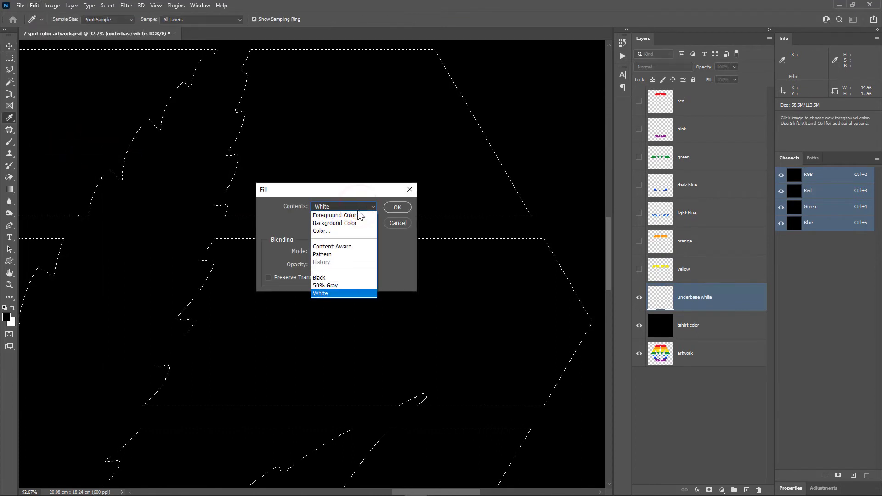
click(336, 291)
click(396, 209)
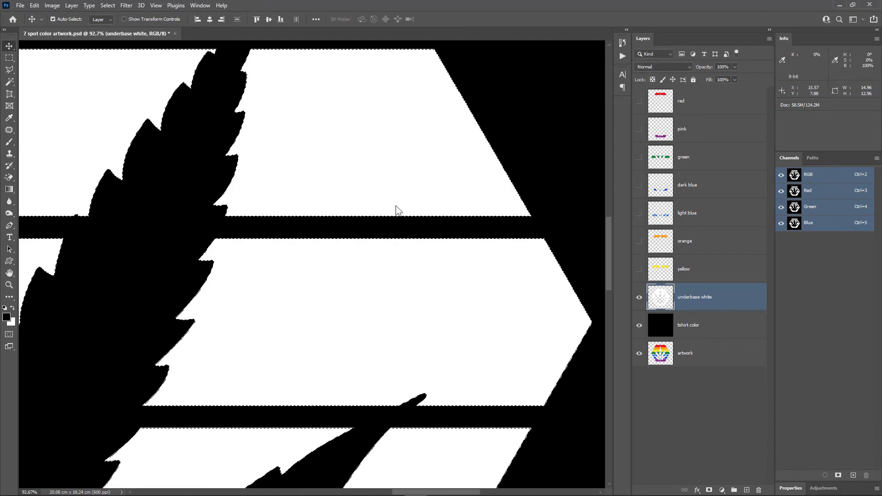
key(ctrl+d)
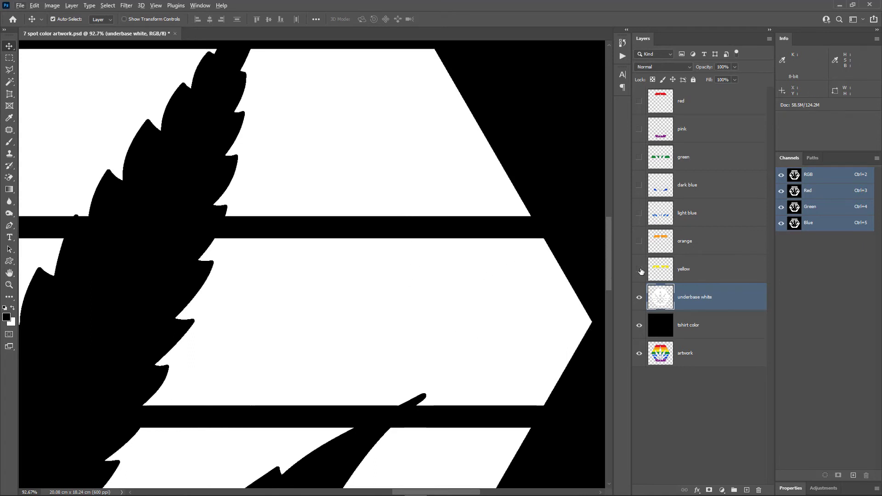
Reshow the red through yellow layers and toggle orange to inspect the underbase
drag(639, 269, 639, 101)
alt+scroll(487, 136, down, 2)
alt+scroll(487, 136, up, 3)
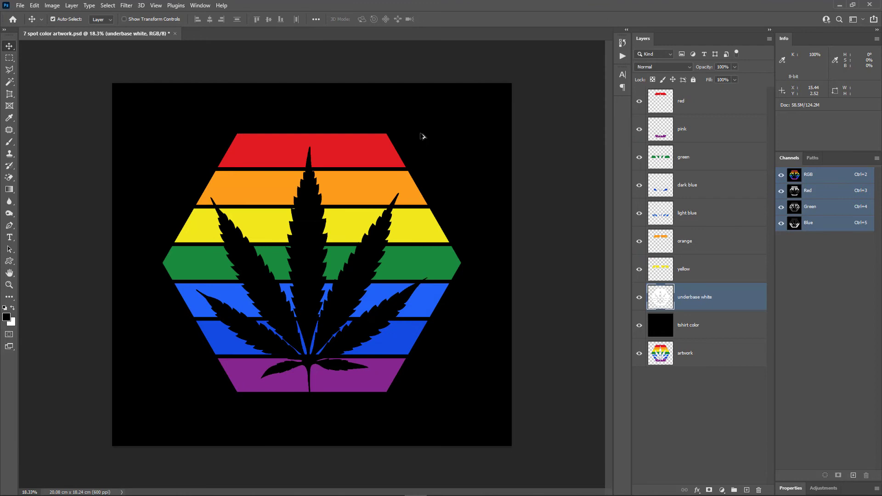
alt+scroll(122, 158, down, 2)
alt+scroll(142, 171, down, 3)
drag(192, 161, 228, 166)
alt+scroll(227, 166, up, 1)
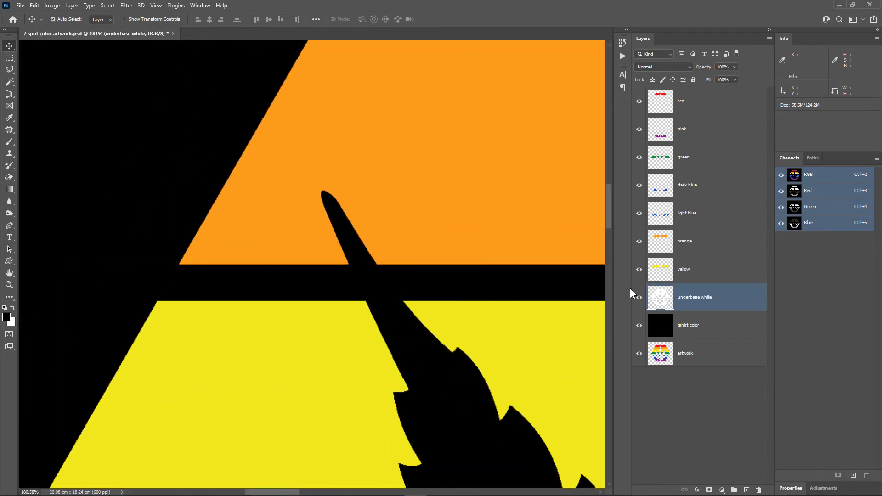
click(639, 240)
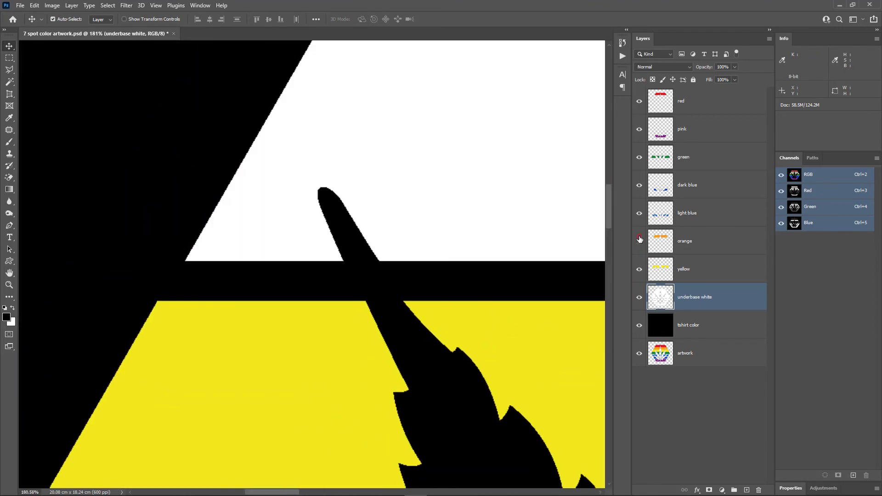
click(639, 240)
click(639, 241)
click(639, 241)
alt+scroll(461, 220, down, 2)
alt+scroll(460, 220, down, 2)
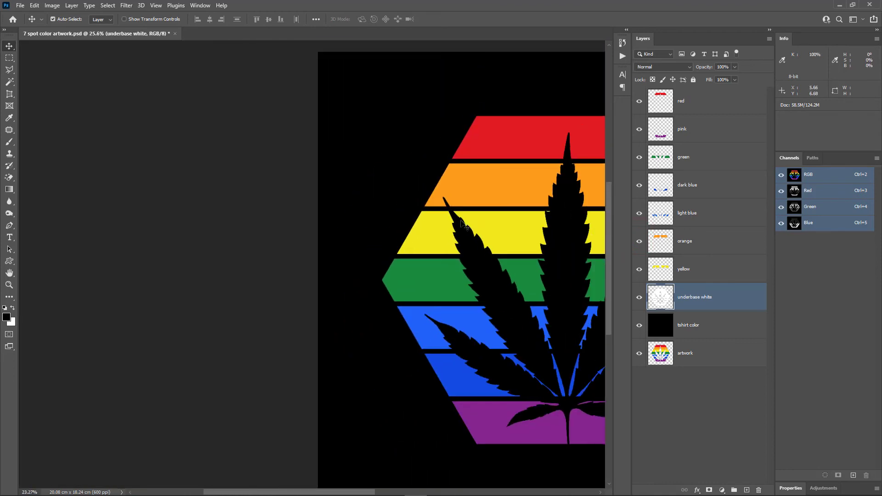
alt+scroll(461, 223, down, 1)
Hide the red through orange layers, then turn every colour layer back on
drag(638, 101, 640, 269)
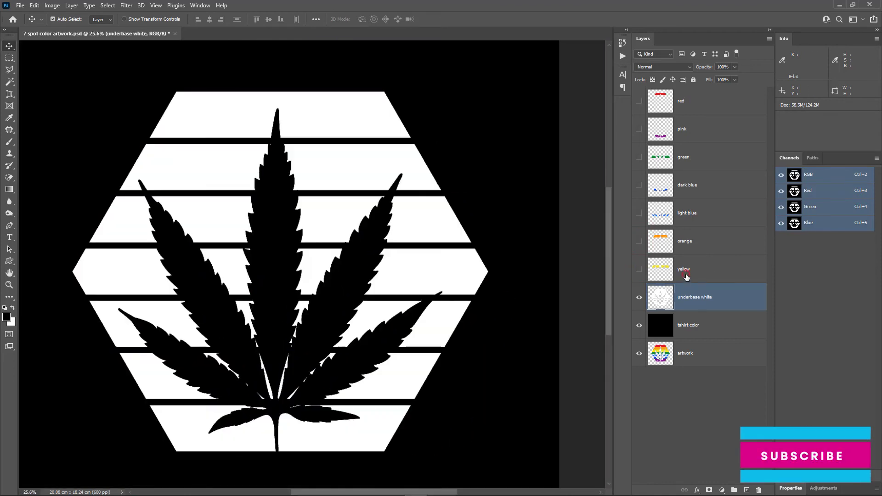
click(639, 271)
click(639, 270)
click(639, 241)
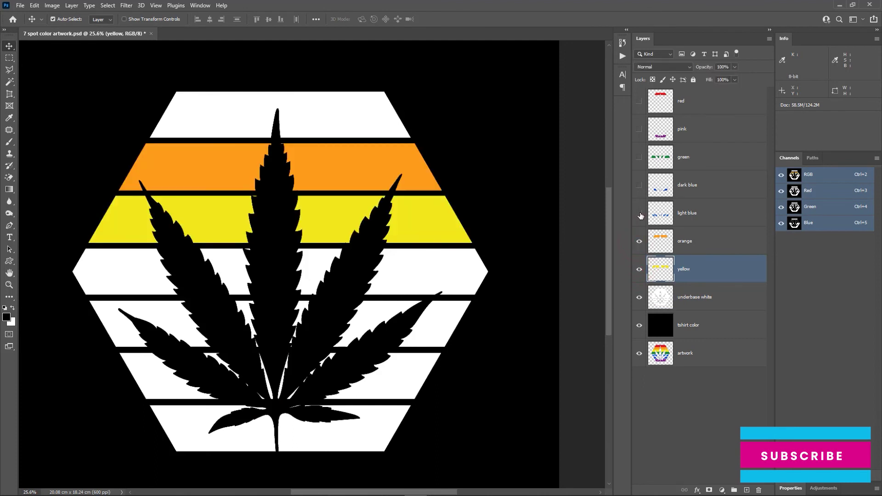
click(639, 213)
click(639, 185)
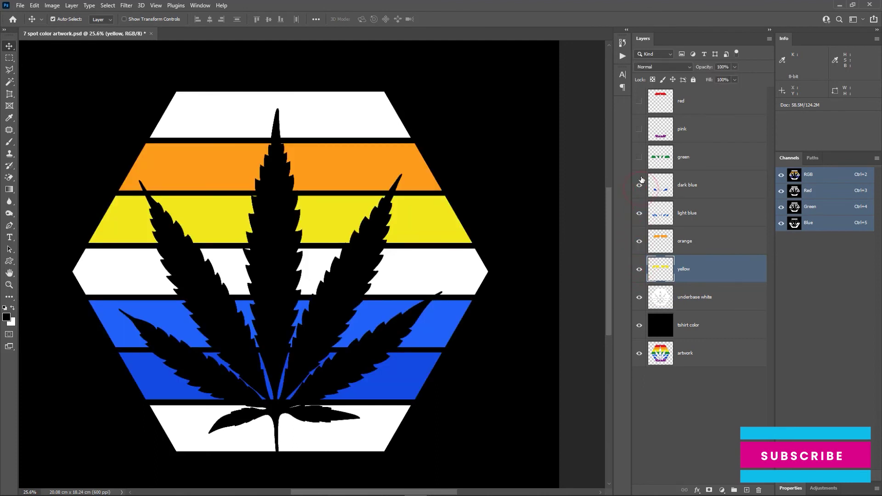
click(640, 157)
click(639, 129)
click(640, 102)
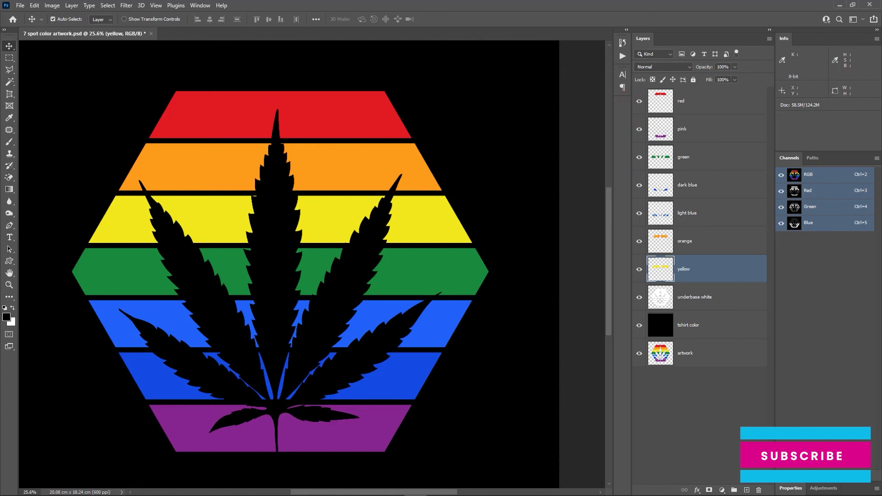